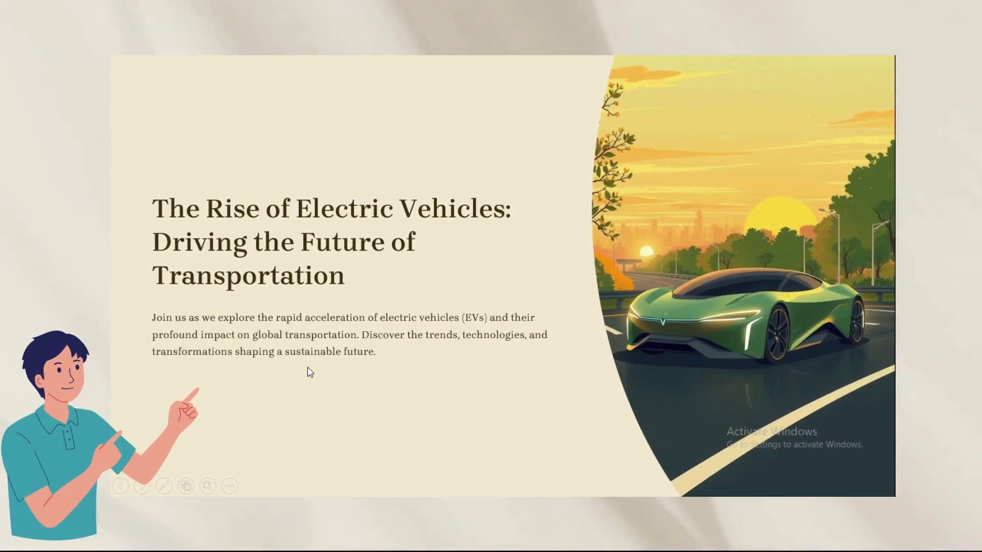
Advance the Gamma deck to the Chapter 1 slide, Electric Vehicles: A Market on the Move.
key("Right")
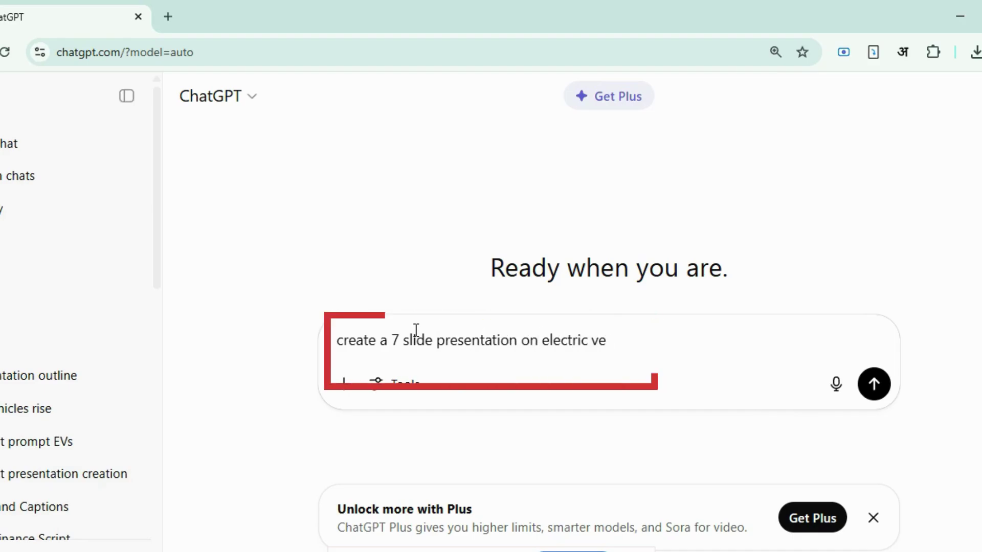
Request a 7-slide electric vehicles presentation from ChatGPT and review the returned outline.
type("s")
key("Return")
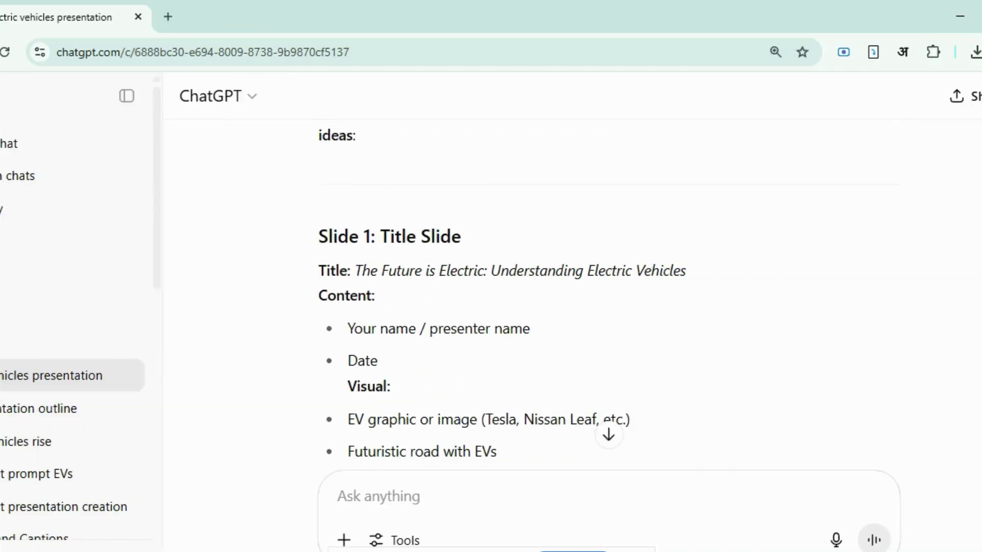
scroll(502, 290, "down", 4)
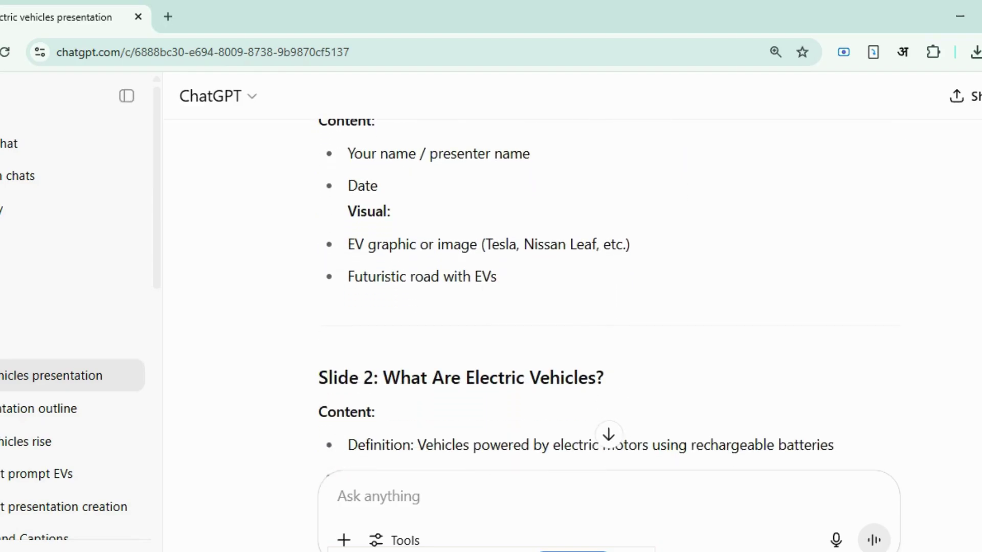
scroll(576, 297, "down", 10)
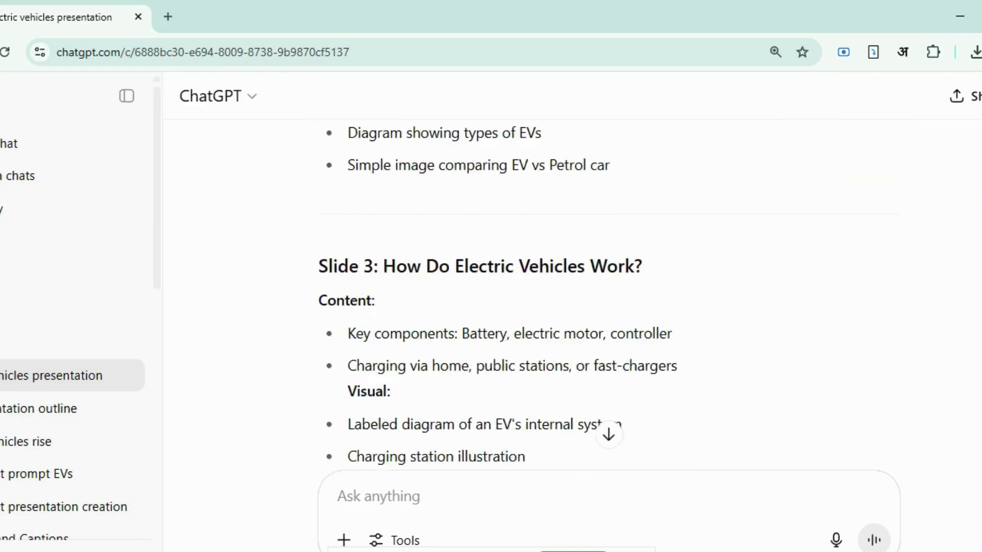
scroll(576, 297, "down", 7)
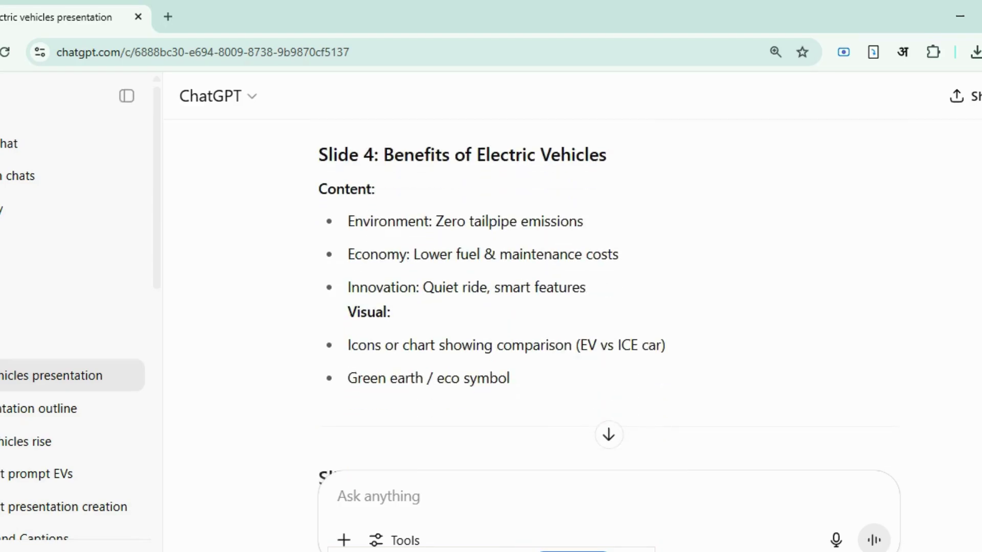
scroll(576, 297, "down", 1)
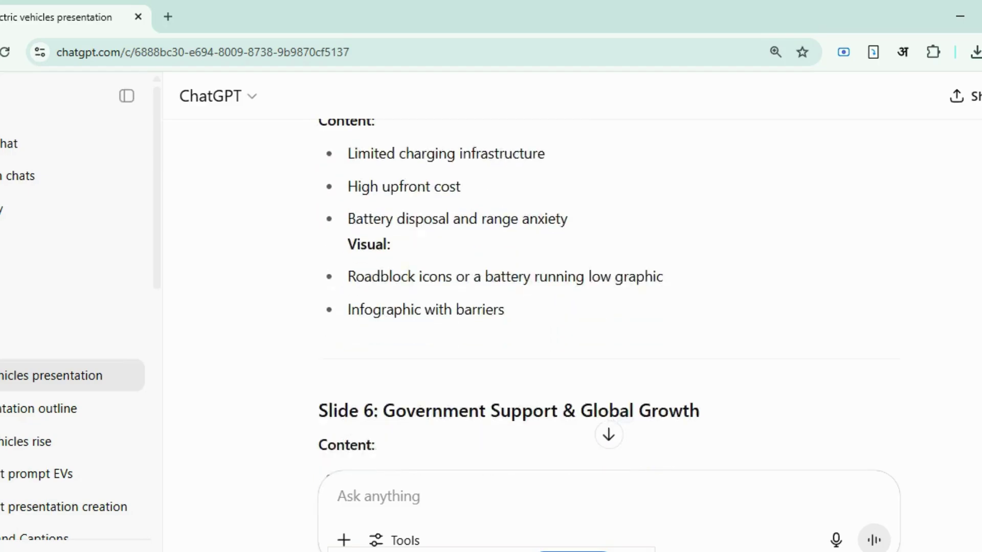
Ask ChatGPT for an extra small segment on government support.
scroll(575, 298, "down", 10)
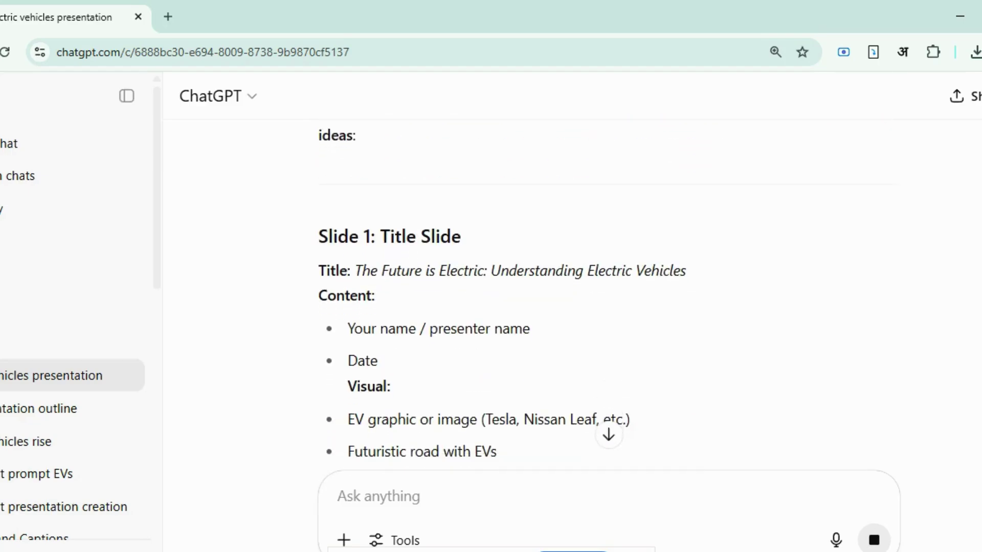
type("government")
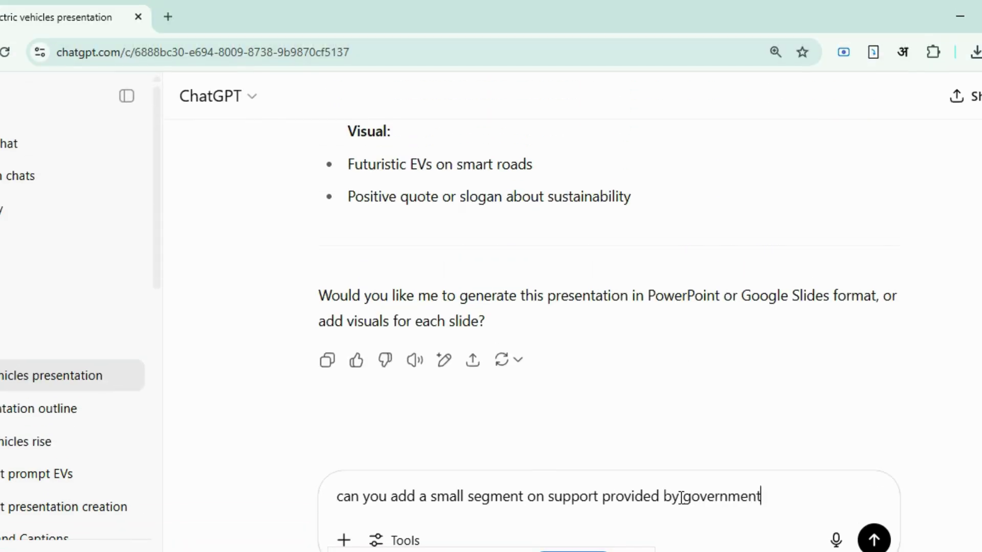
key("Return")
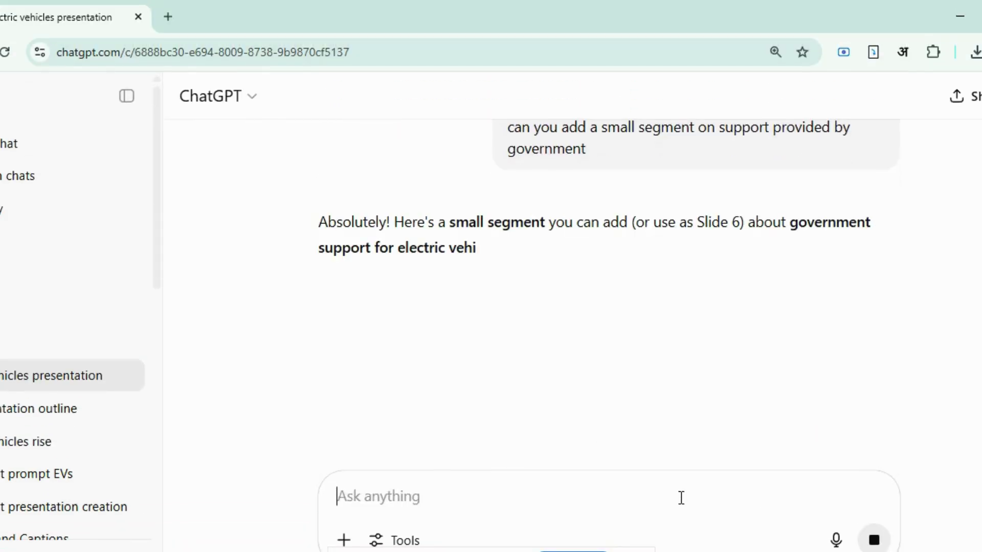
Send the request for a government-support segment covering EV incentives and infrastructure.
type("government")
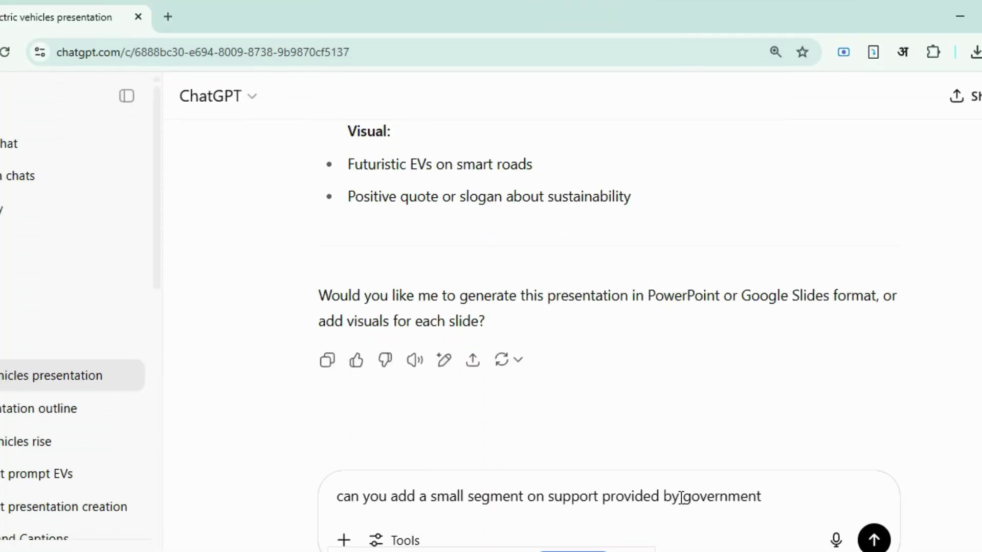
key("Return")
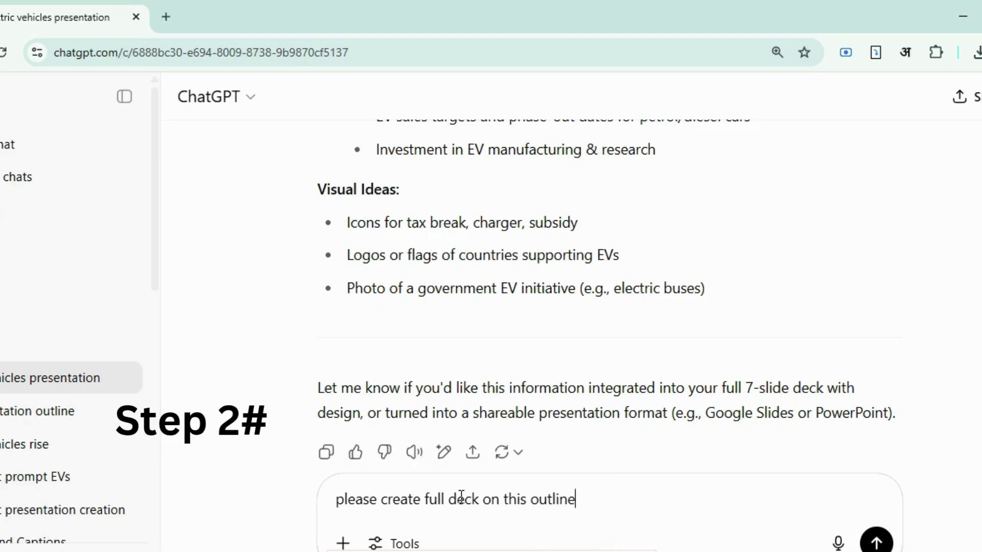
Have ChatGPT write the full Electric Vehicles Deck from the outline.
key("Return")
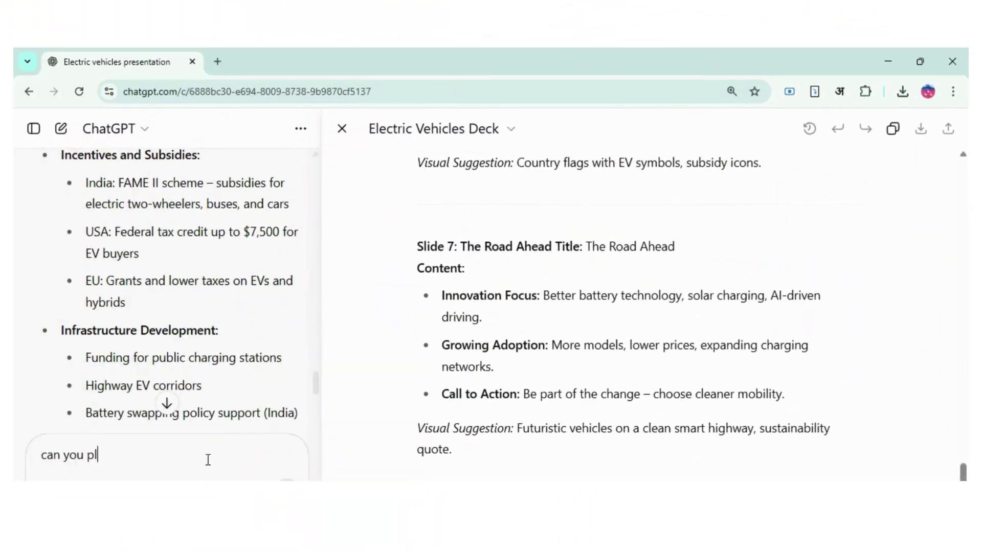
Begin a follow-up asking ChatGPT to also suggest visuals for the slides.
type("also sugges")
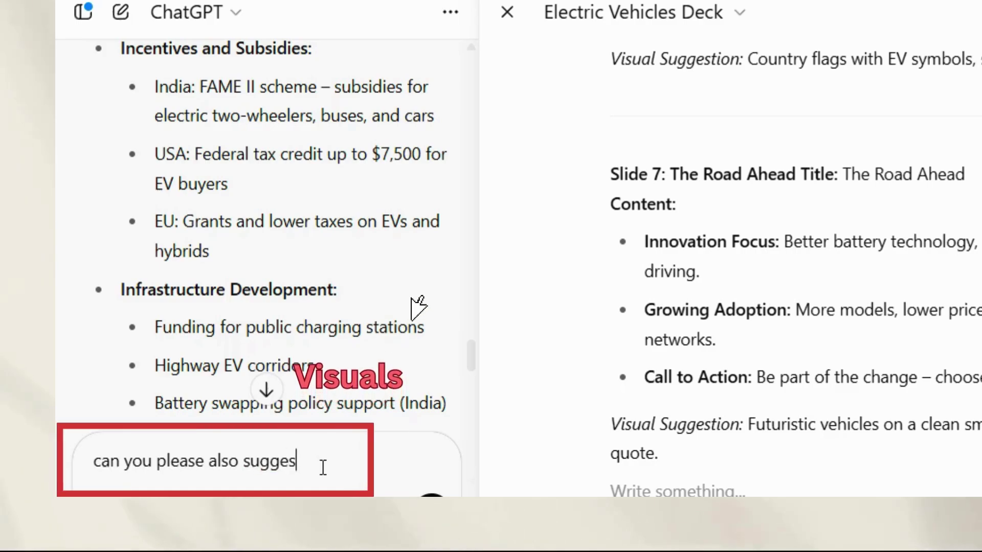
type("t visuals to go")
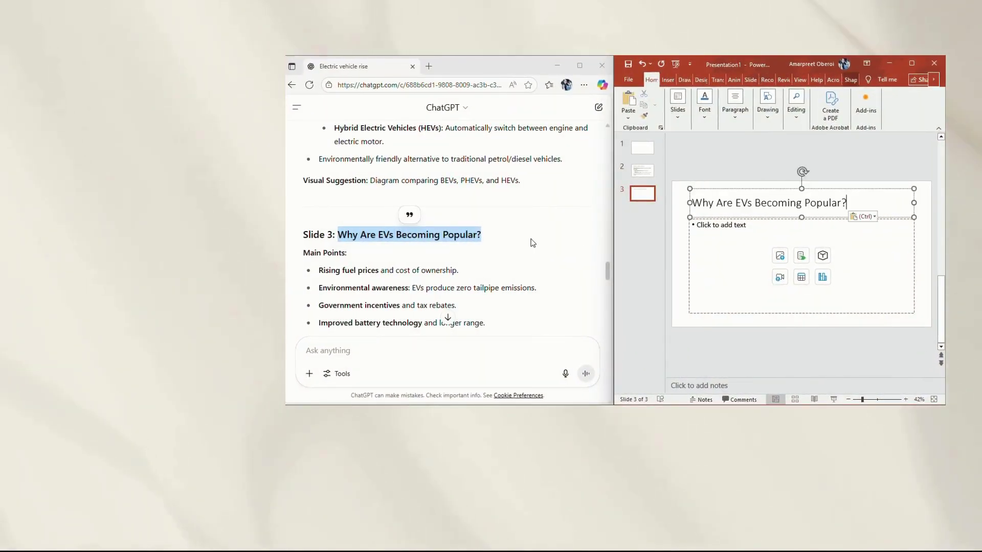
Copy Slide 3's four main-point bullets from ChatGPT into PowerPoint slide 3's body.
left_click_drag(319, 271, 508, 316)
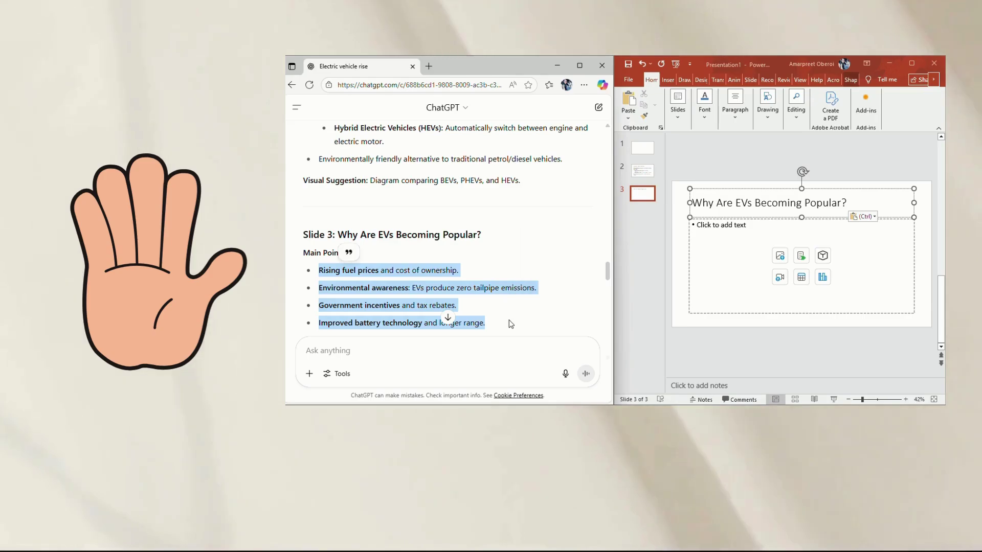
key("ctrl+c")
left_click(763, 246)
key("ctrl+v")
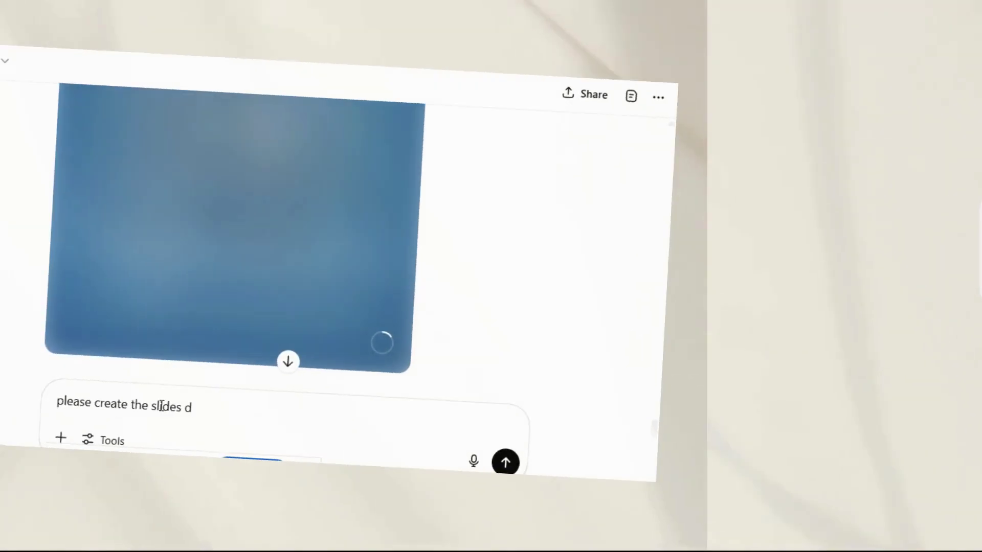
Ask ChatGPT for a downloadable deck and show Electric_Vehicles_Presentation.pptx in its folder.
type("point an")
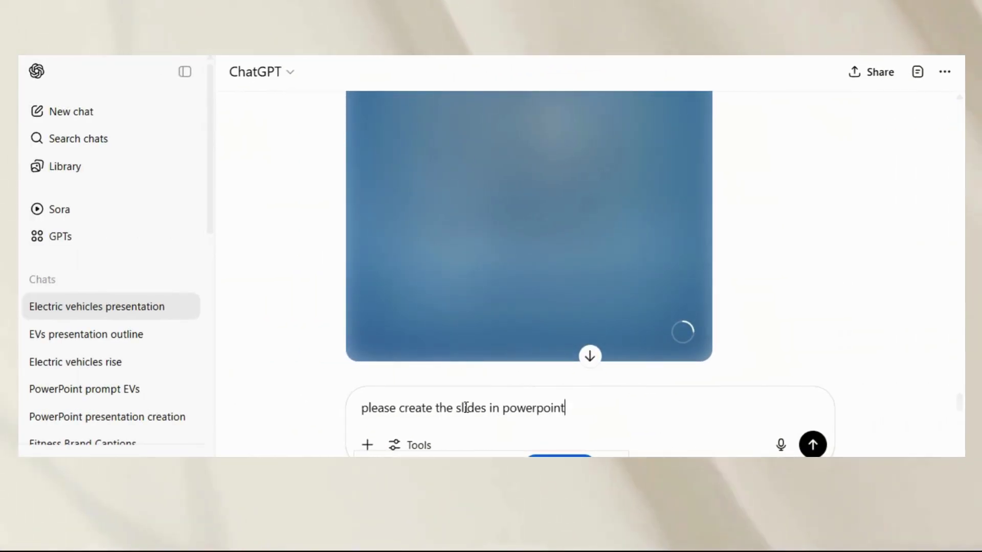
type("d share downloda")
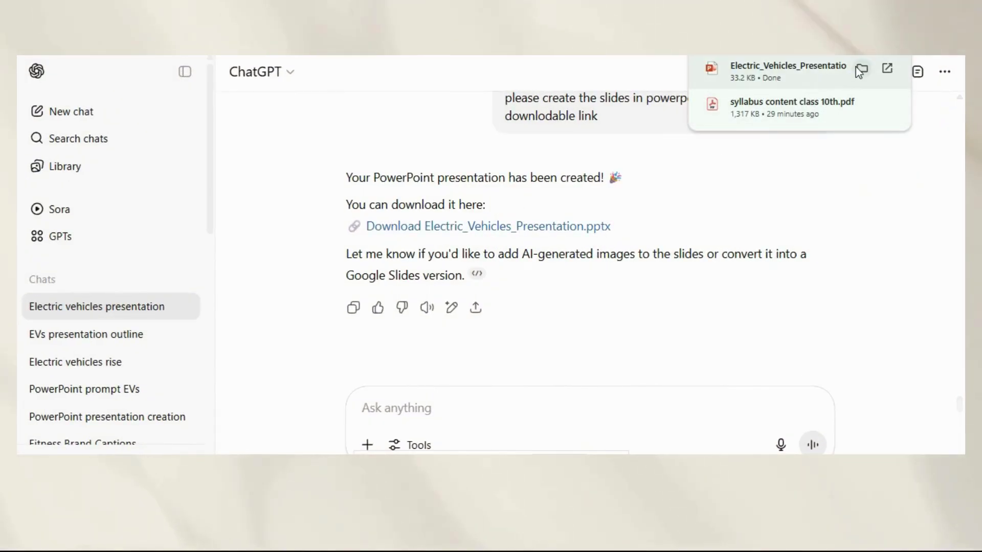
left_click(860, 70)
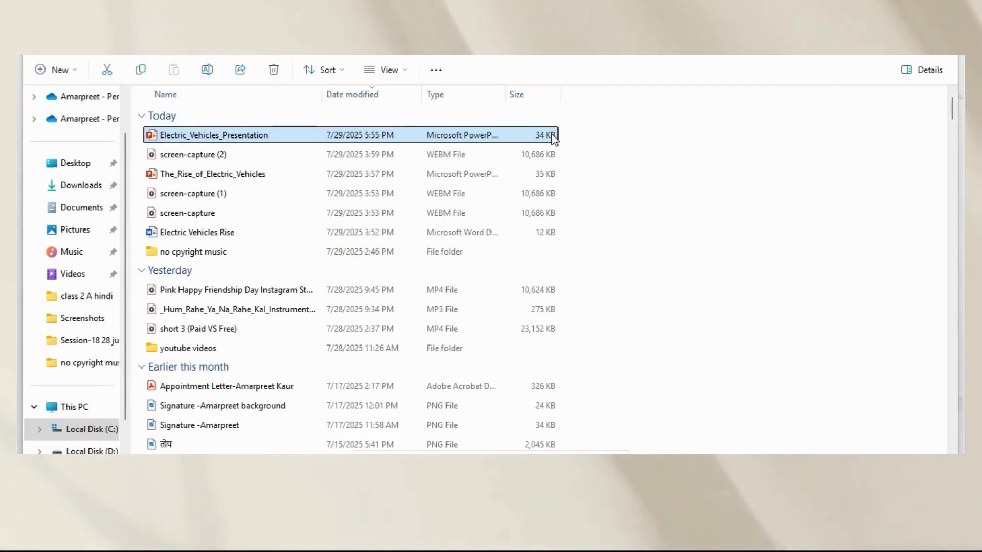
Open Electric_Vehicles_Presentation in PowerPoint from File Explorer.
right_click(552, 136)
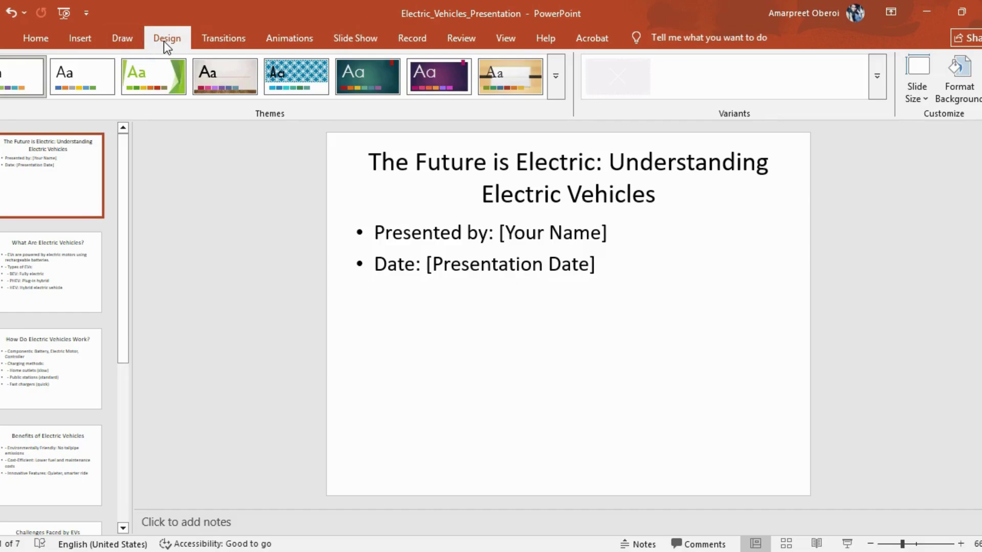
Apply the green Facet theme and paste the car-and-charger picture covering the title slide.
left_click(148, 74)
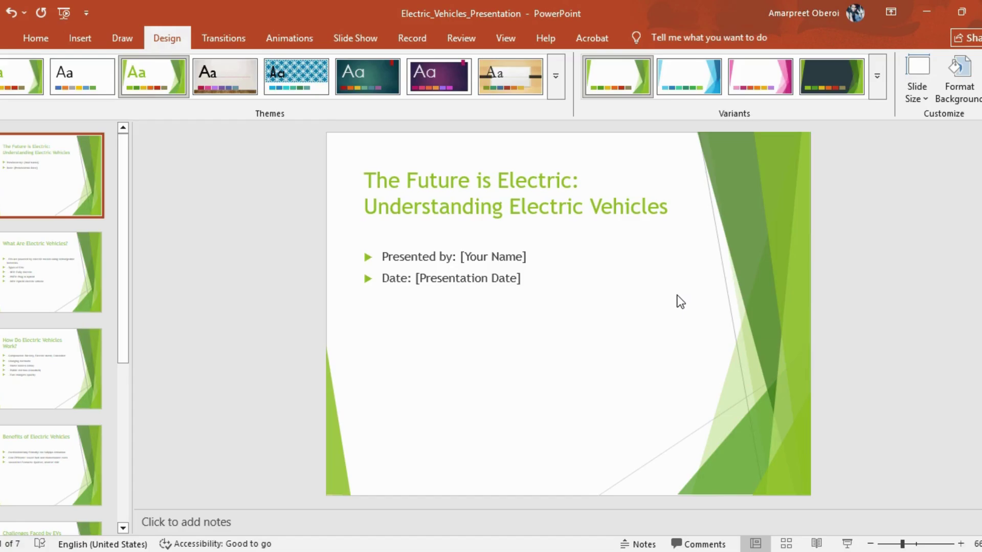
key("ctrl+v")
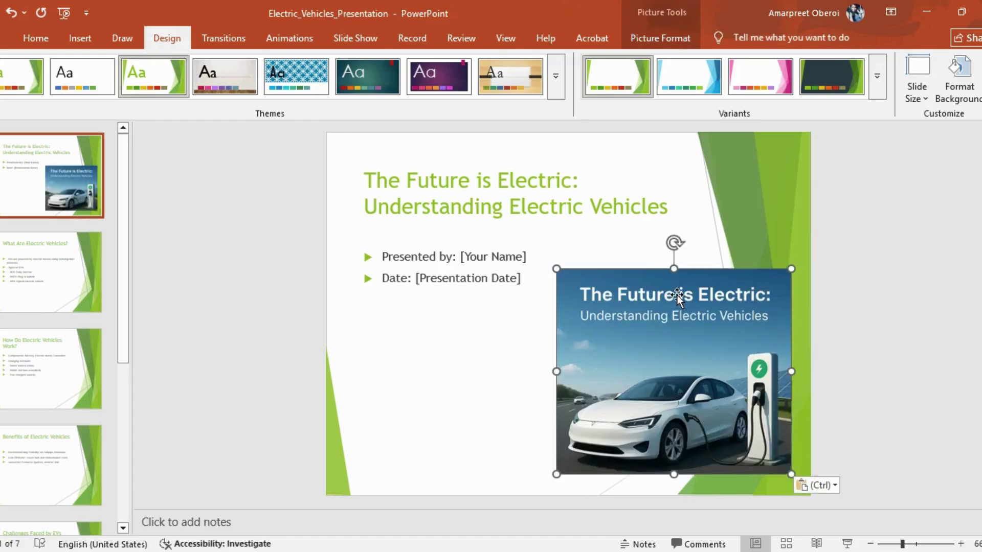
left_click_drag(677, 296, 670, 273)
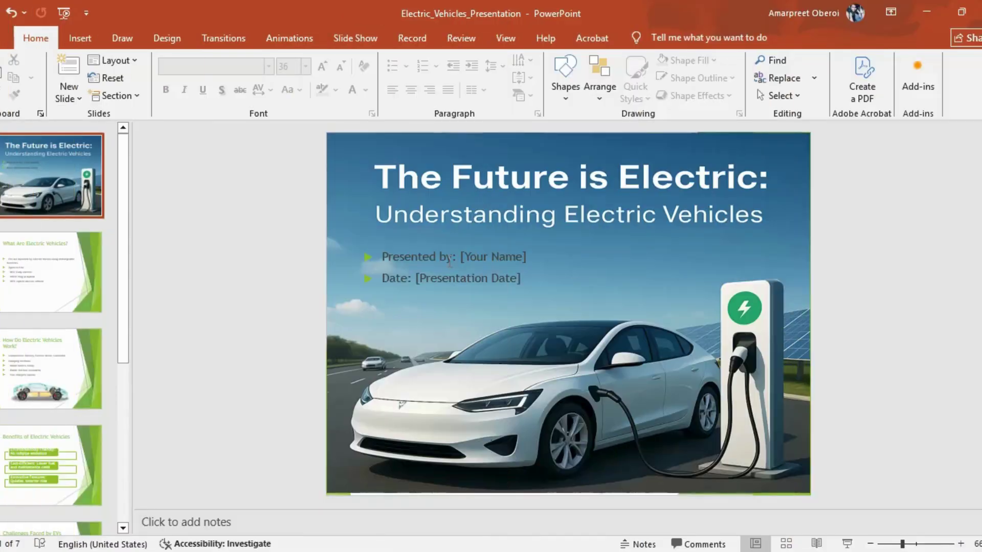
left_click(59, 179)
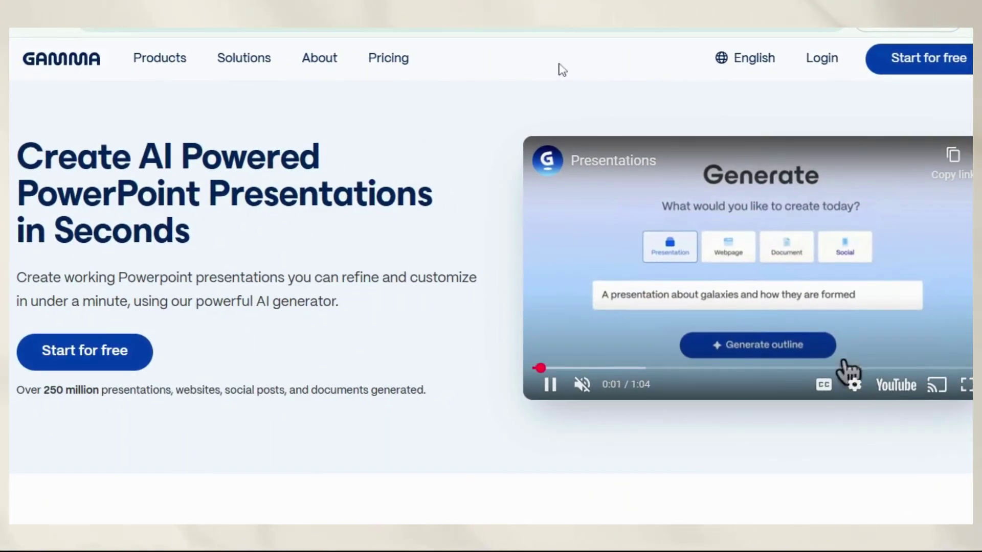
Start a free Gamma presentation and begin the rise-of-electric-vehicles prompt.
left_click(935, 72)
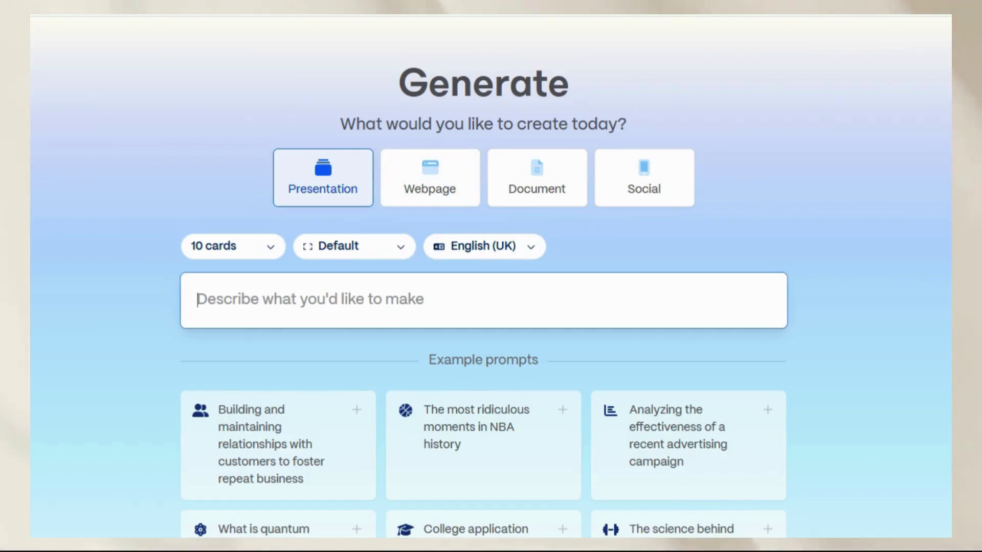
type("Crea")
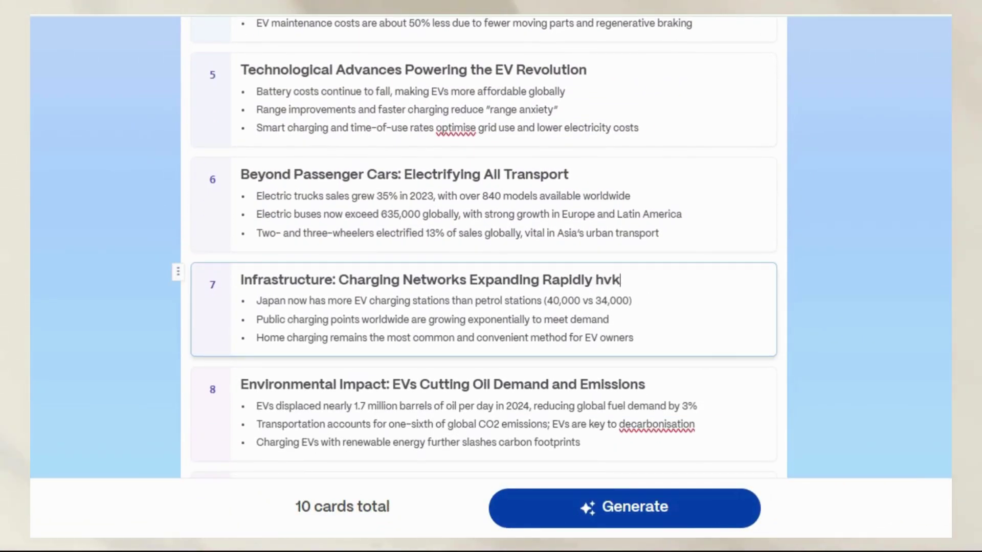
Generate the 10-card deck with Detailed text, Sprout theme and AI images.
scroll(483, 245, "down", 4)
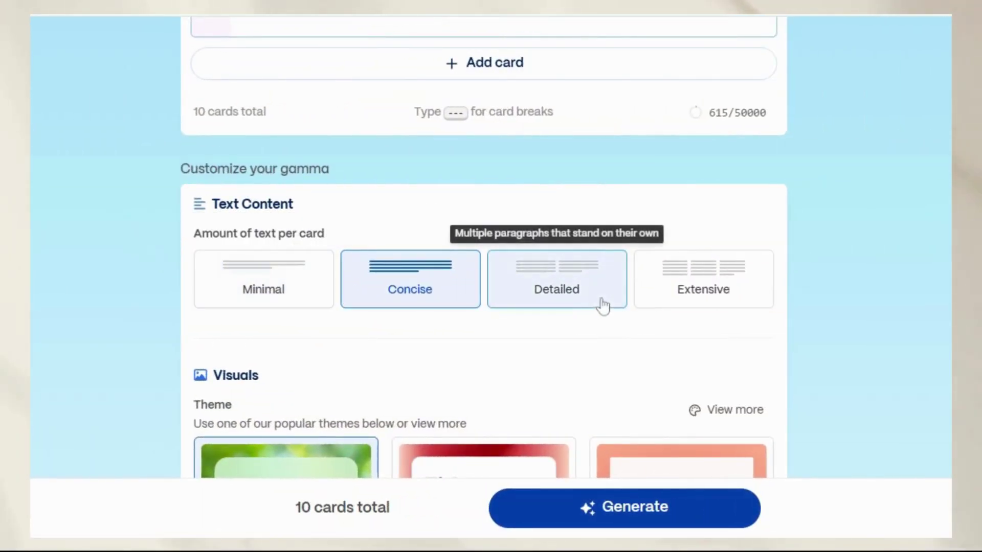
scroll(423, 390, "down", 5)
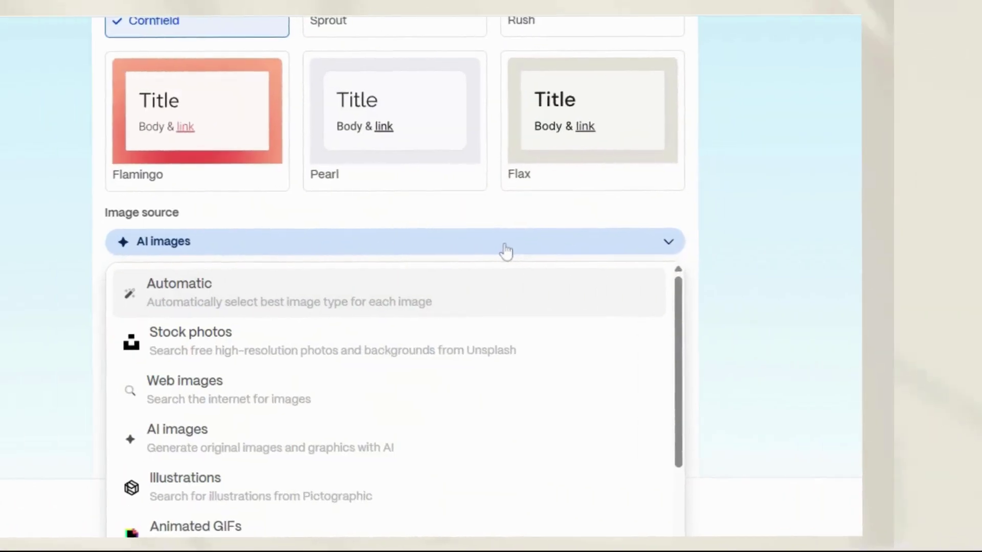
left_click(595, 251)
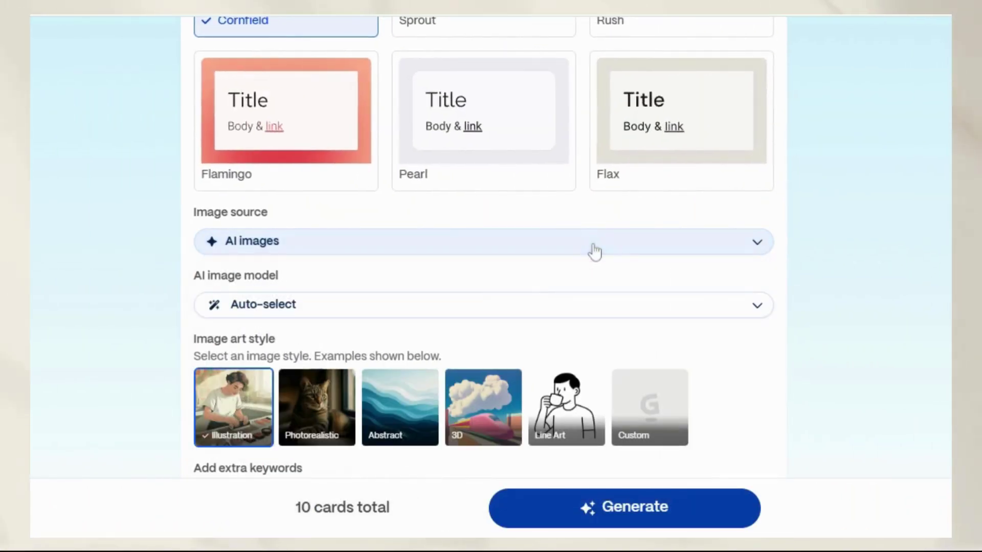
left_click(520, 247)
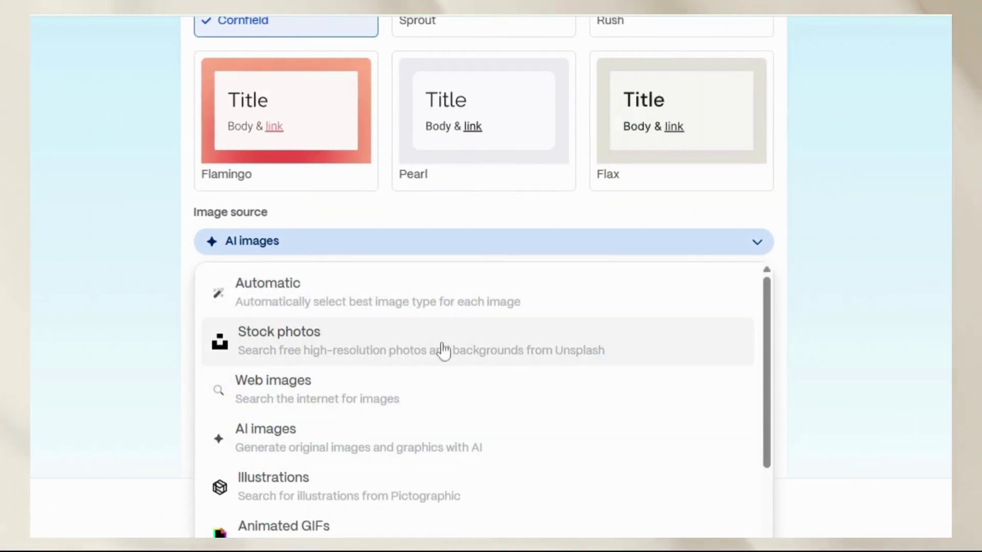
left_click(381, 424)
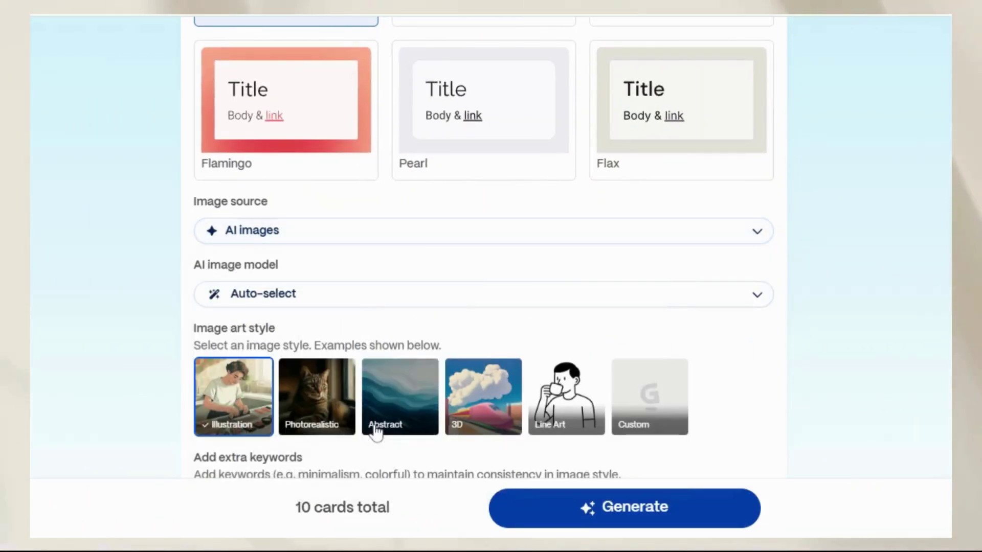
left_click(307, 299)
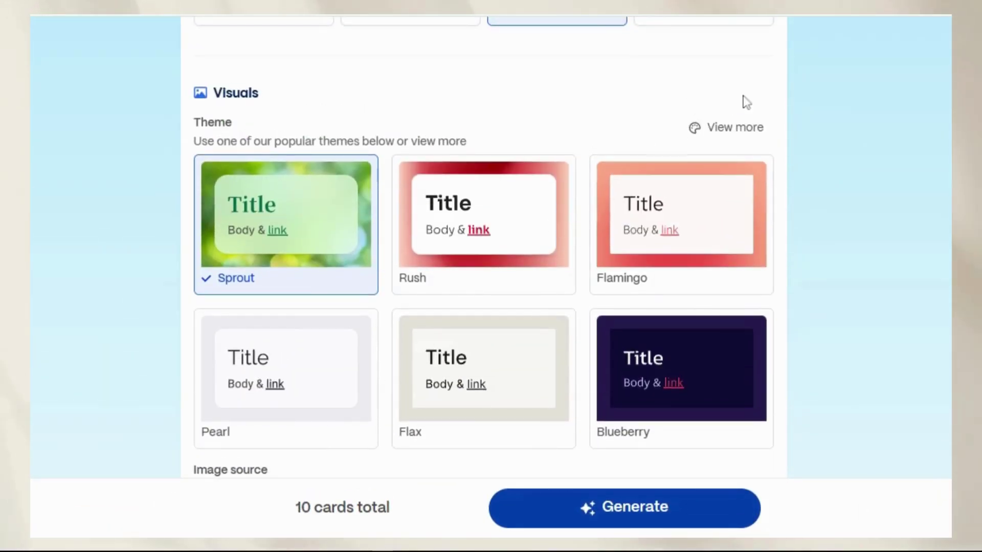
left_click(735, 134)
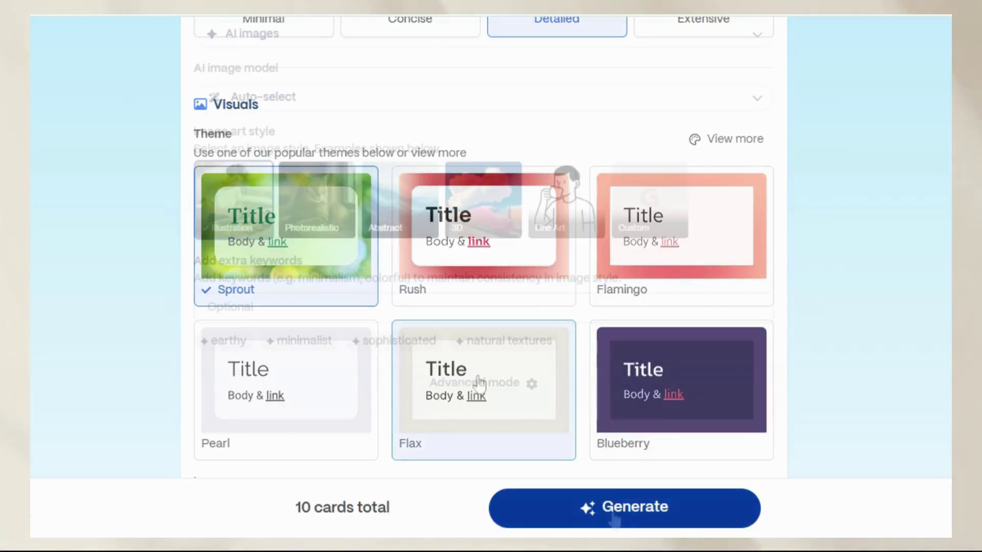
left_click(616, 519)
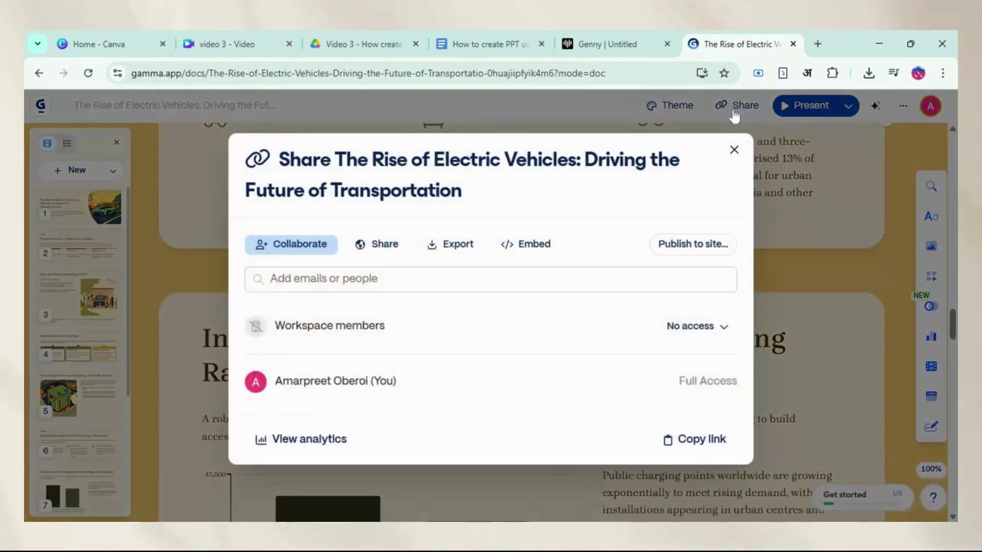
Open the Export tab of the Share dialog for the Rise of Electric Vehicles deck.
left_click(455, 256)
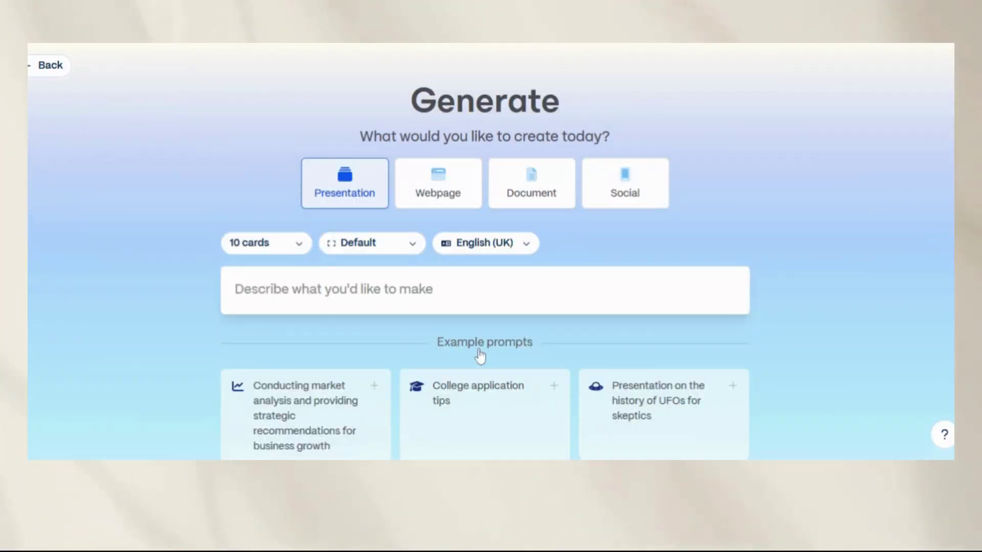
Paste the teacher's prompt for a simple, engaging 7-slide electric-vehicle presentation into the description.
key("ctrl+v")
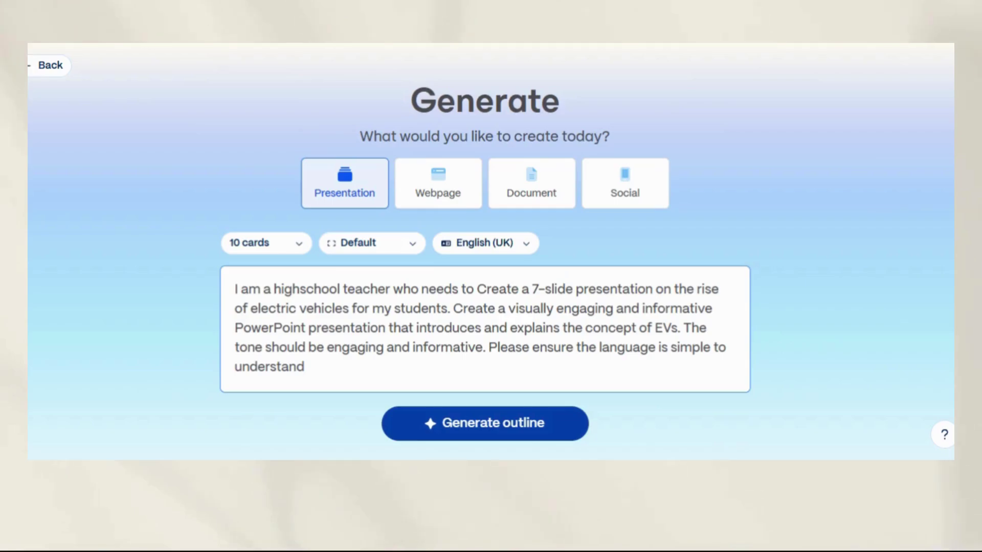